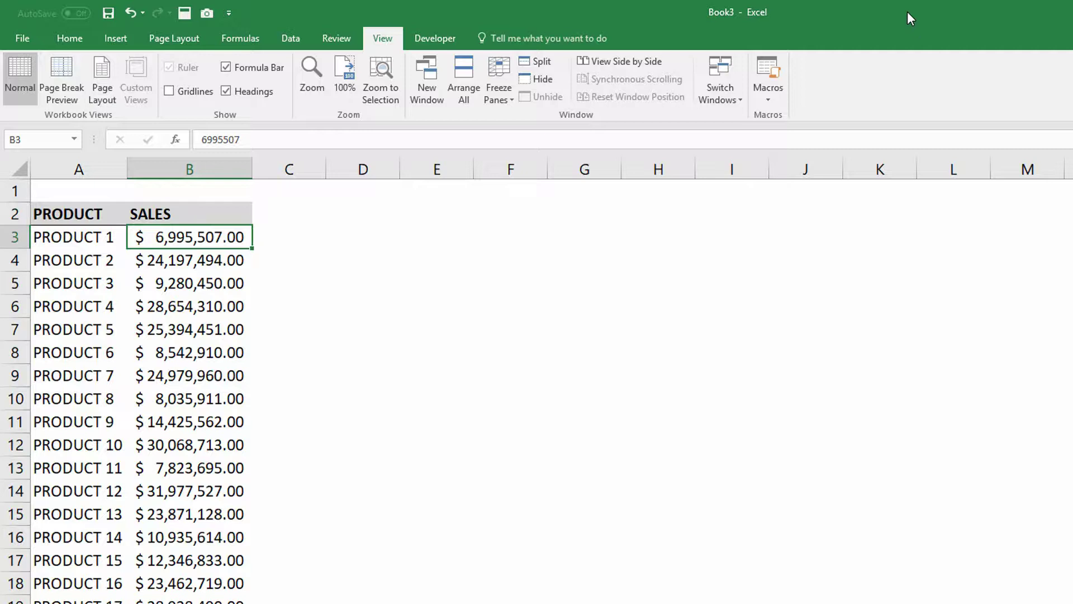
# - Select the SALES values and remove both decimals so they show whole dollars like $6,995,507
pyautogui.moveTo(208, 242); pyautogui.dragTo(193, 599)
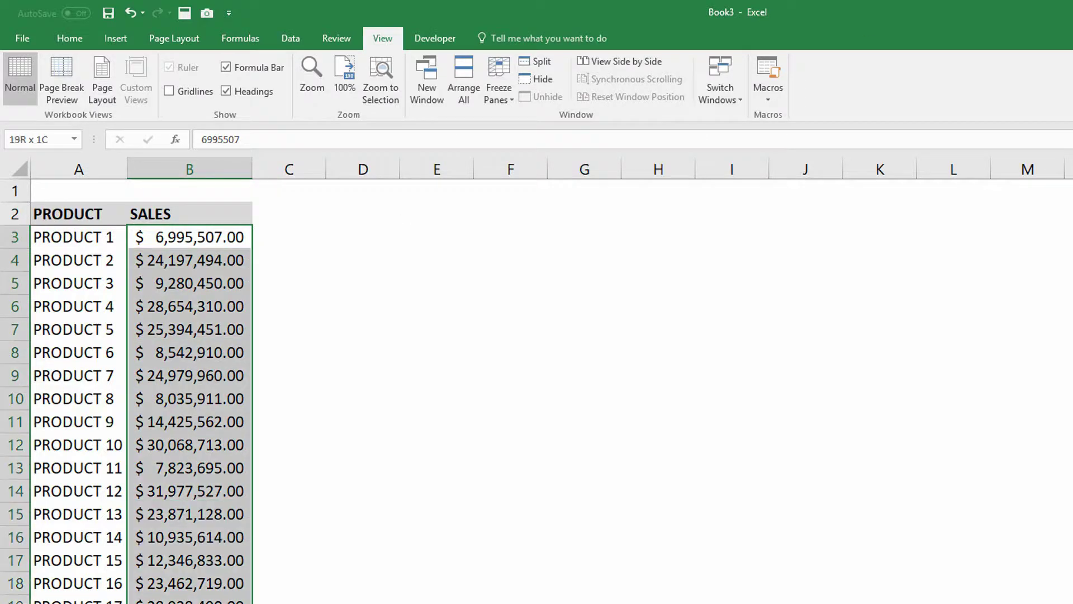
pyautogui.click(58, 40)
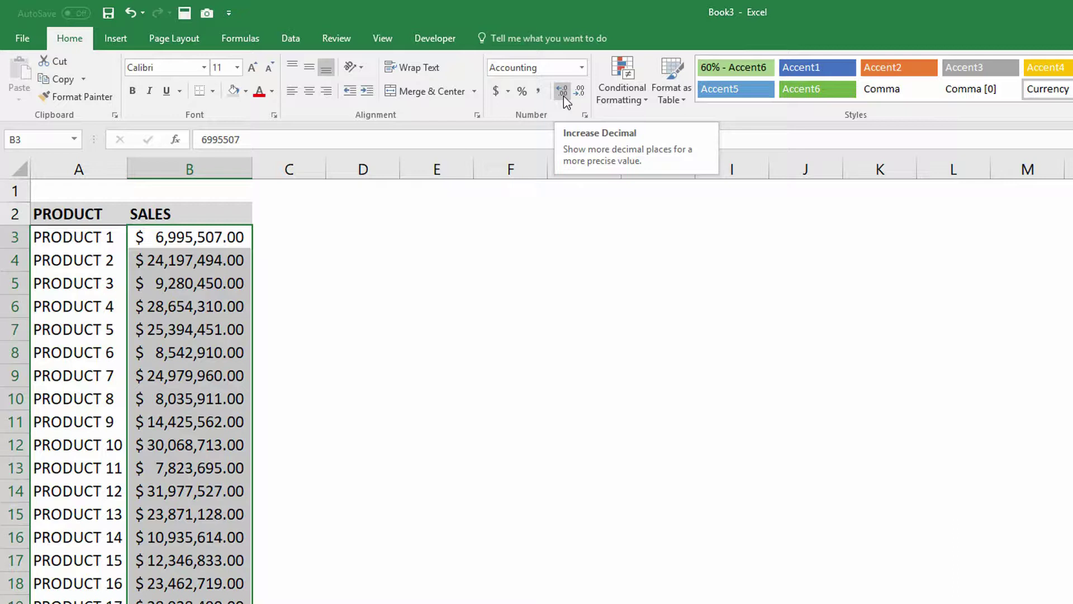
pyautogui.click(585, 98)
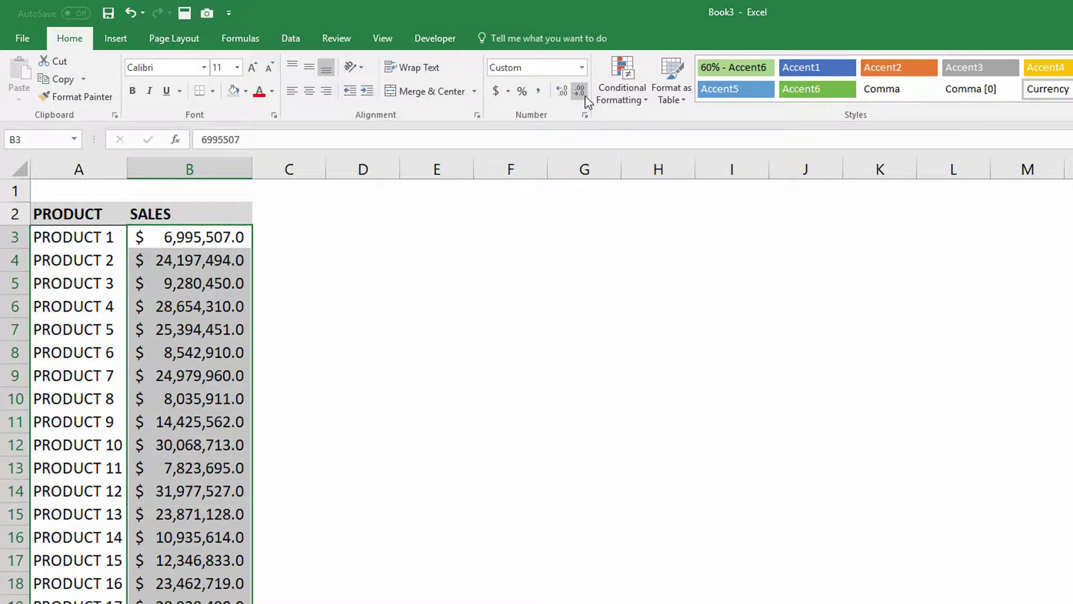
pyautogui.click(582, 92)
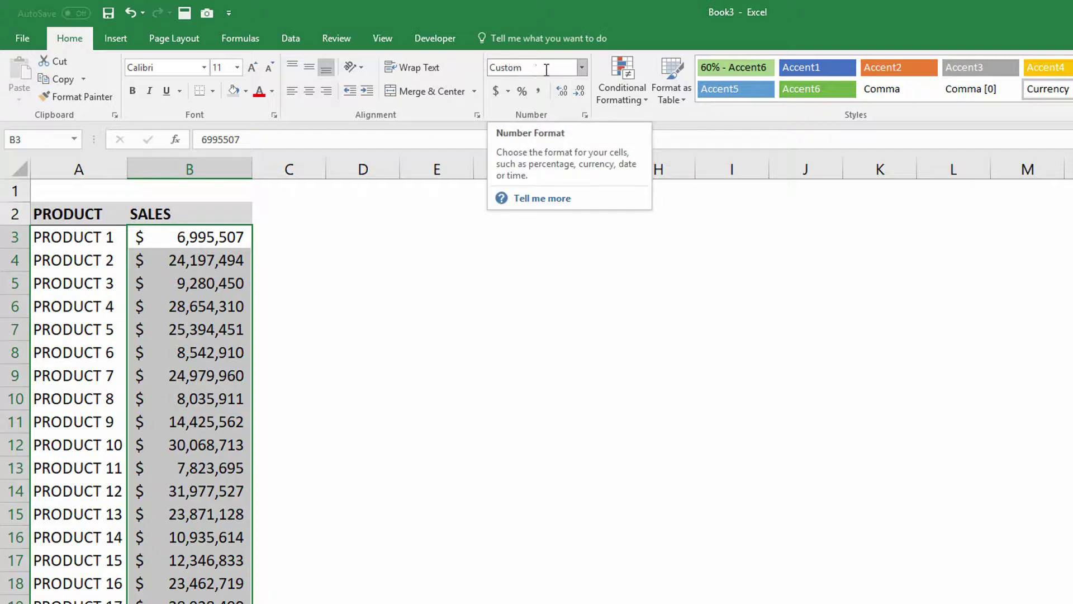
# - Look through the Number Format list for the SALES cells and close it without choosing a format
pyautogui.click(582, 68)
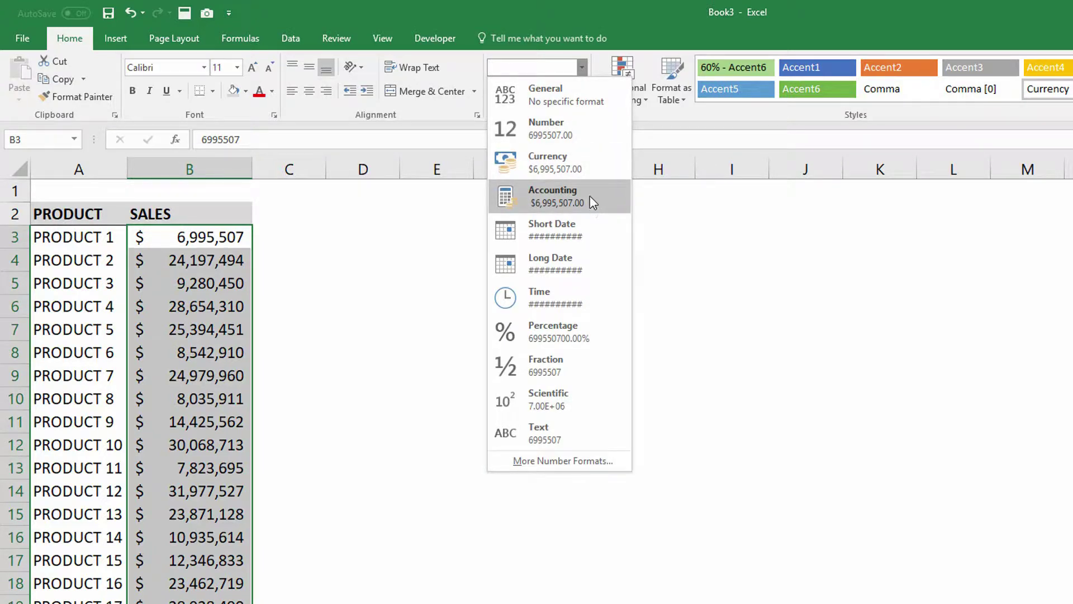
pyautogui.click(605, 67)
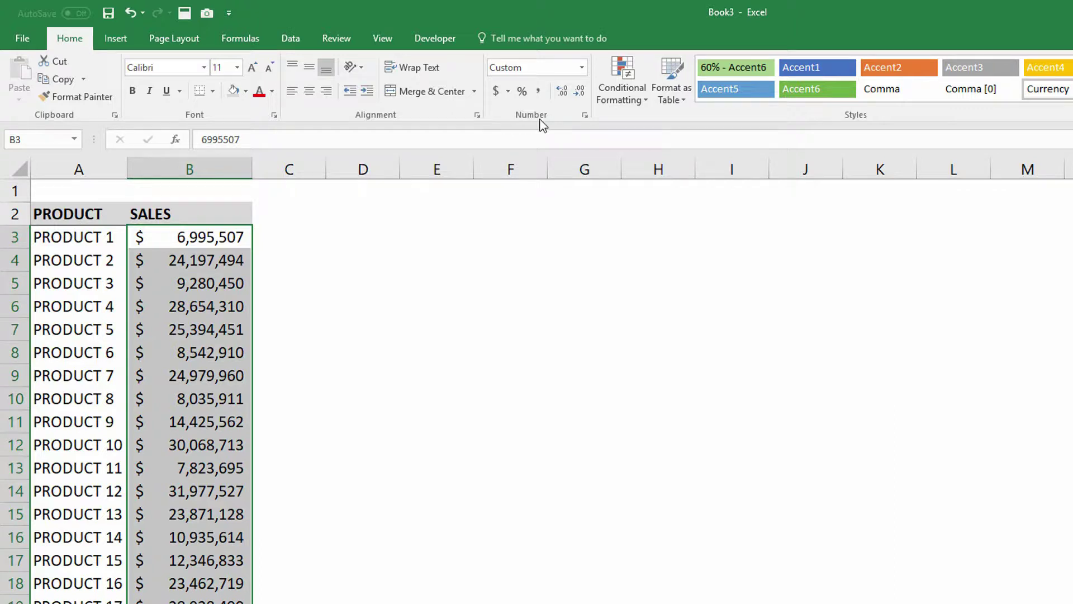
# - In Format Cells, move the dialog aside and select the existing accounting format code
pyautogui.click(586, 116)
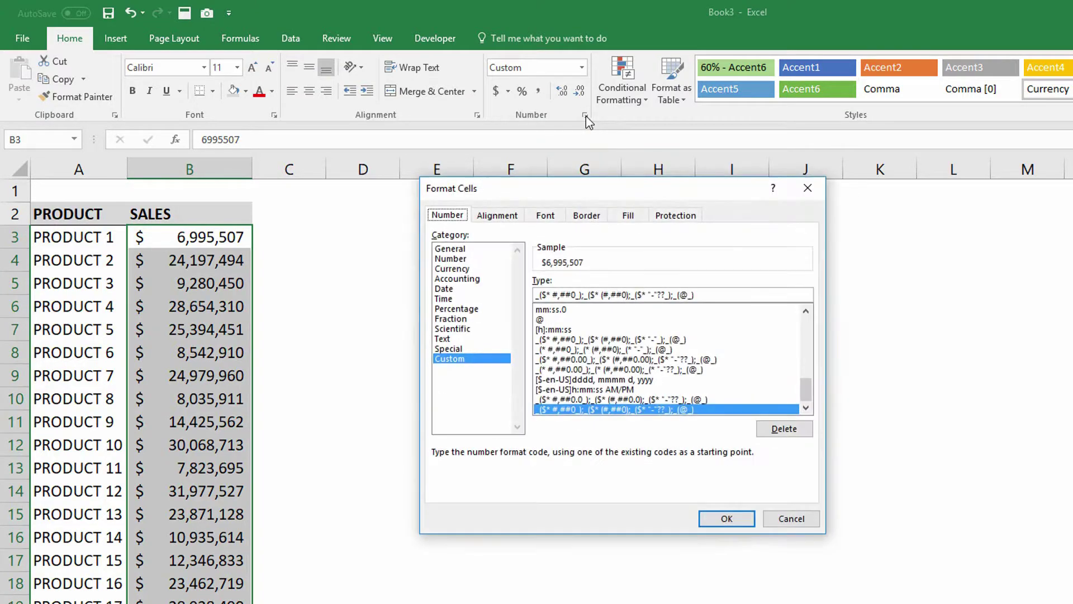
pyautogui.moveTo(559, 209); pyautogui.dragTo(457, 230)
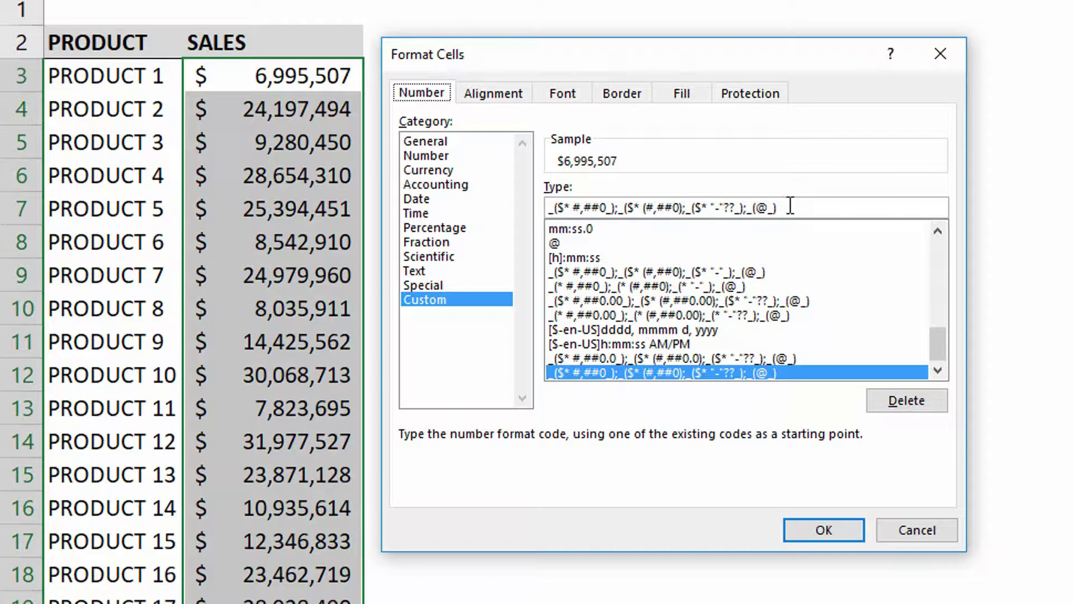
pyautogui.moveTo(783, 207); pyautogui.dragTo(534, 204)
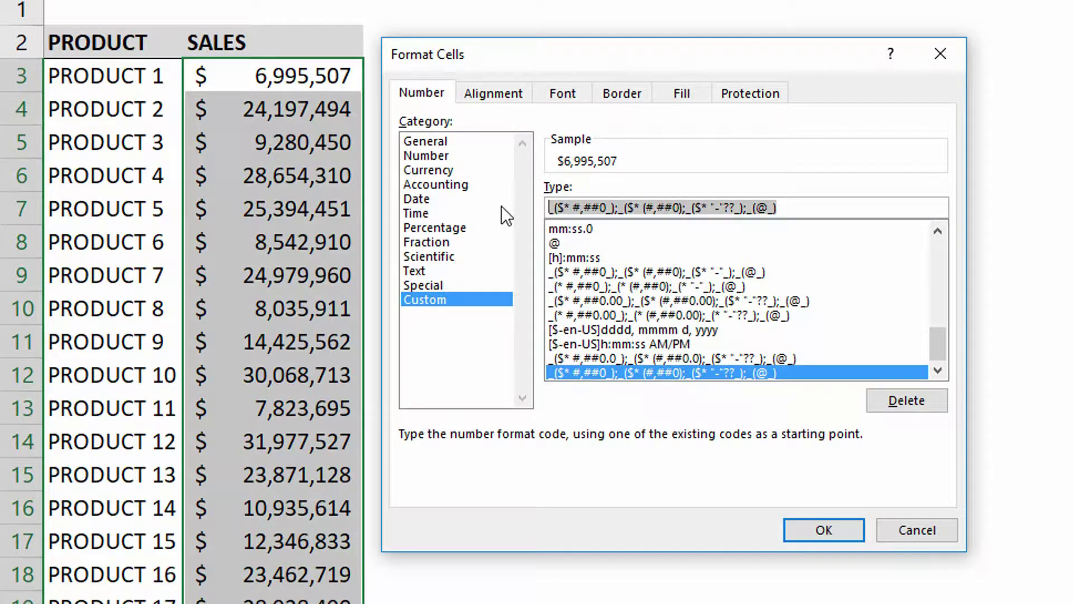
# - Replace the old accounting code with a draft '$ #,' custom code that scales the values
pyautogui.press('BackSpace')
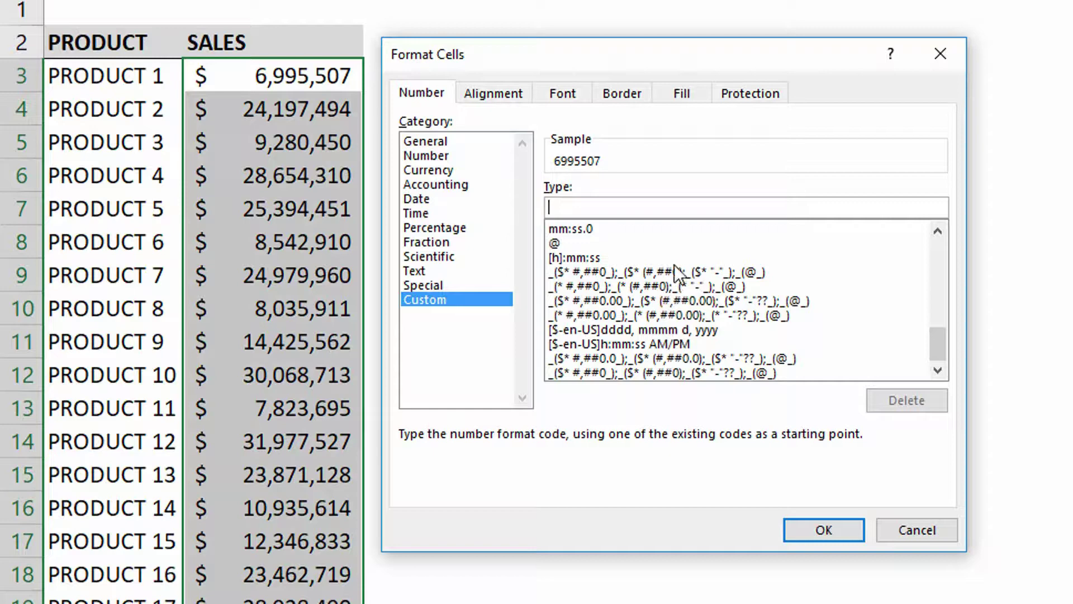
pyautogui.write('$')
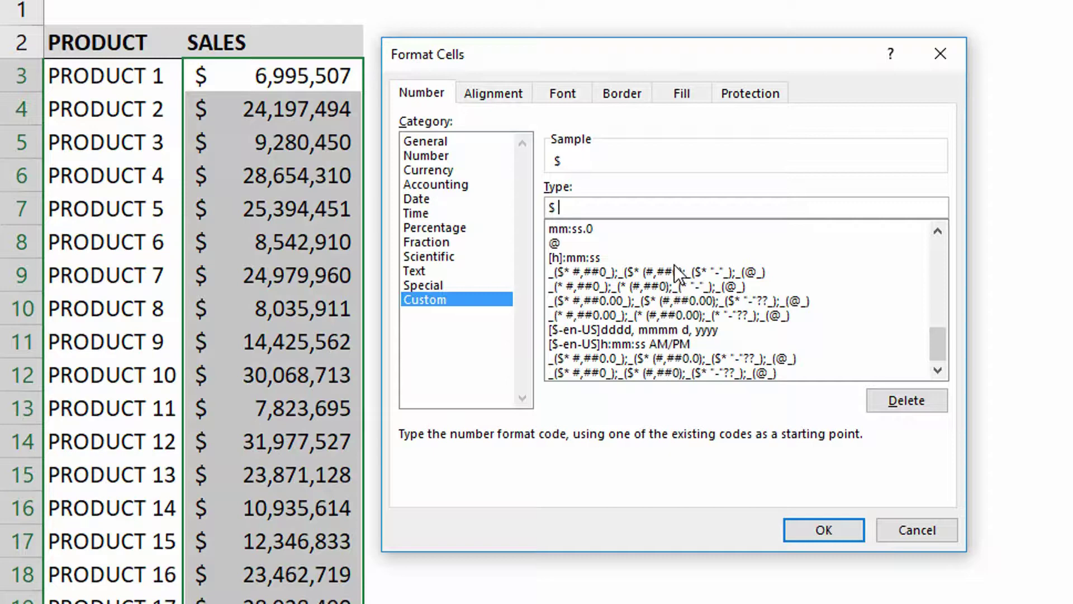
pyautogui.write('$')
pyautogui.press('BackSpace')
pyautogui.write('#')
pyautogui.write(',')
# - Extend the custom code toward $ #,#, so the sample shows thousands like $ 6,996
pyautogui.write(',')
pyautogui.write('#')
pyautogui.write(',')
# - Add a "K" label to the code, drop a digit placeholder, and change the label to "M"
pyautogui.write('"K')
pyautogui.write('"')
pyautogui.click(584, 205)
pyautogui.press('Left')
pyautogui.press('BackSpace')
pyautogui.click(589, 208)
pyautogui.press('BackSpace')
pyautogui.write('M')
# - Add one decimal place so the code reads $ #.0,, "M" and previews $ 7.0 M
pyautogui.click(559, 208)
pyautogui.click(566, 208)
pyautogui.write('.00')
pyautogui.write('0,')
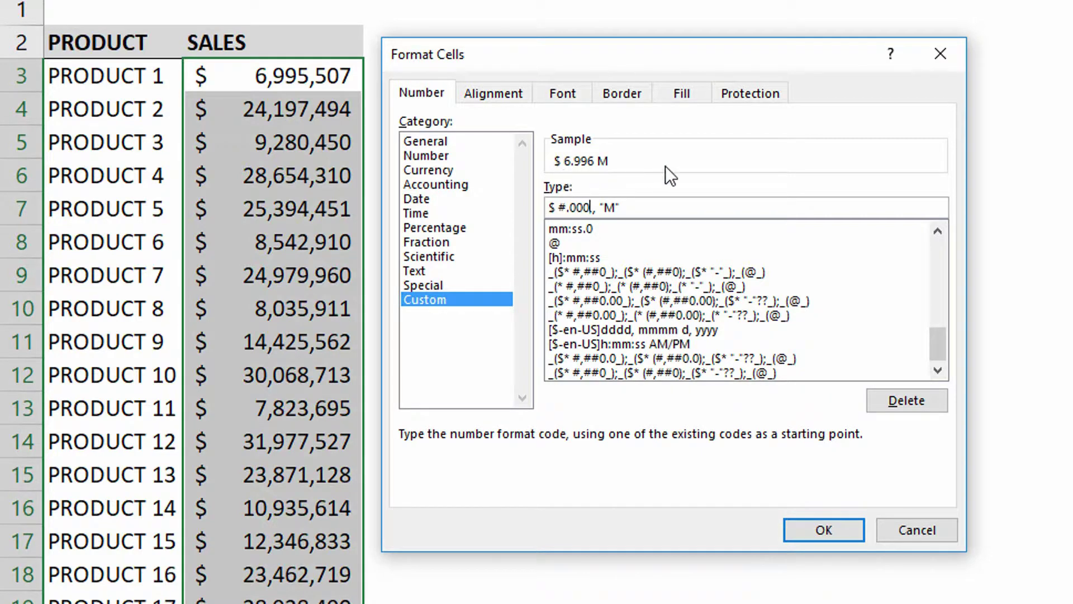
pyautogui.press('BackSpace')
pyautogui.press('BackSpace')
pyautogui.press('BackSpace')
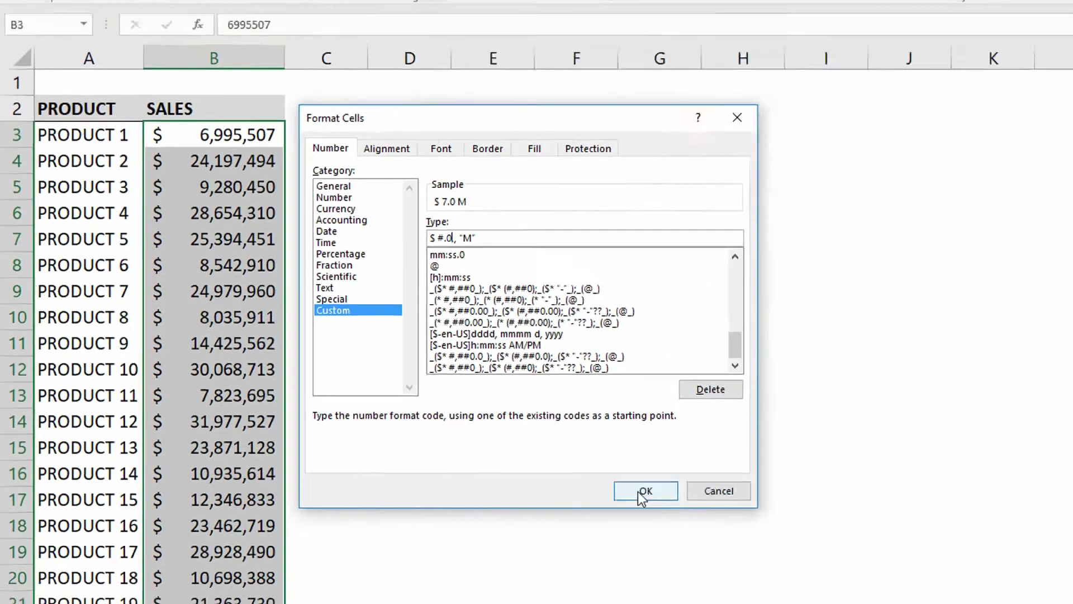
# - Apply the millions format so SALES shows values like $ 7.0 M and $ 24.2 M
pyautogui.click(811, 532)
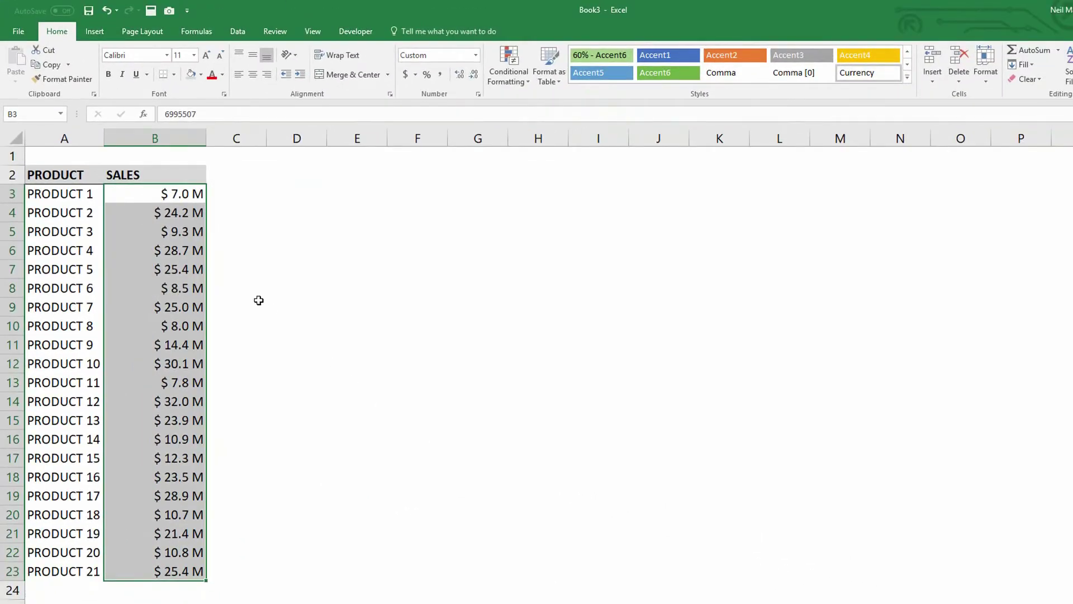
pyautogui.click(192, 221)
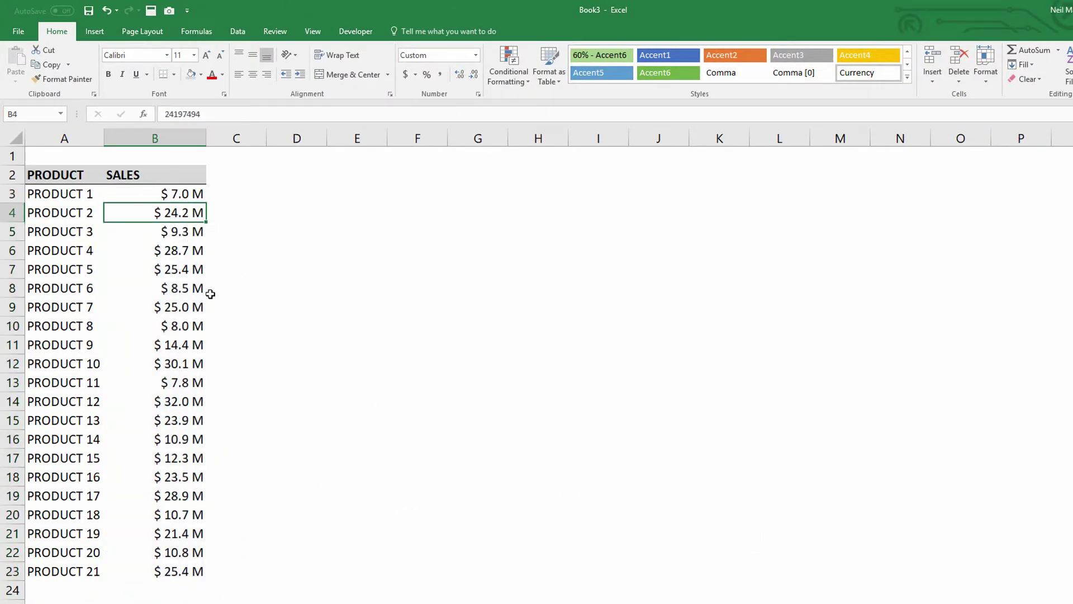